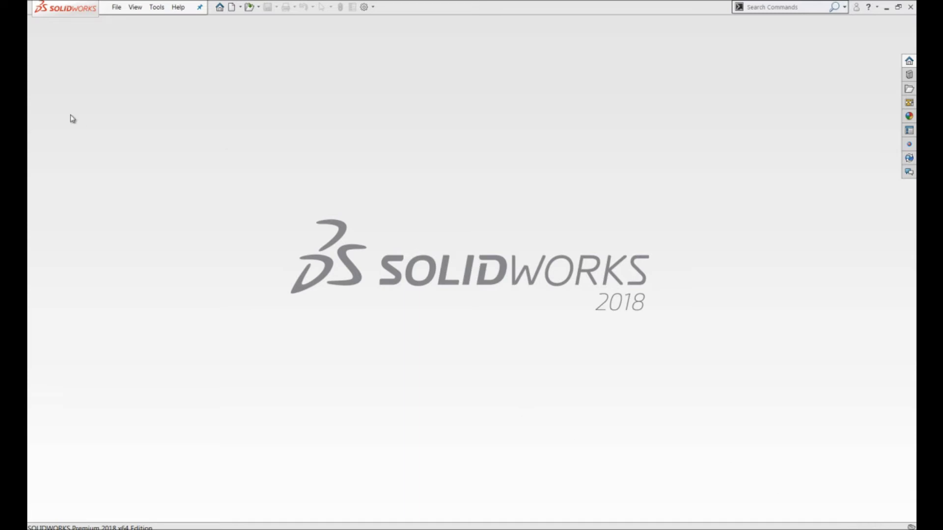
Create a new drawing document with the standard A3 (ISO) sheet size and its sheet format displayed
click(101, 1)
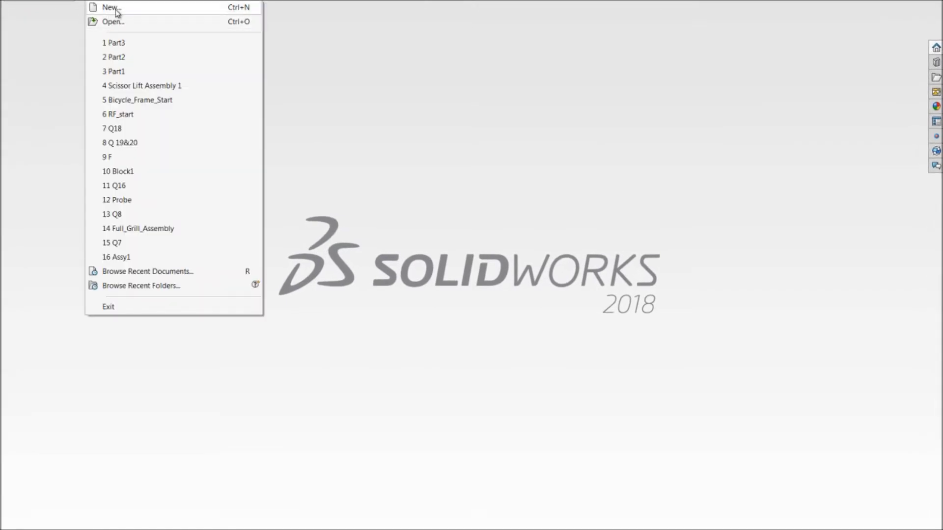
click(121, 14)
click(300, 136)
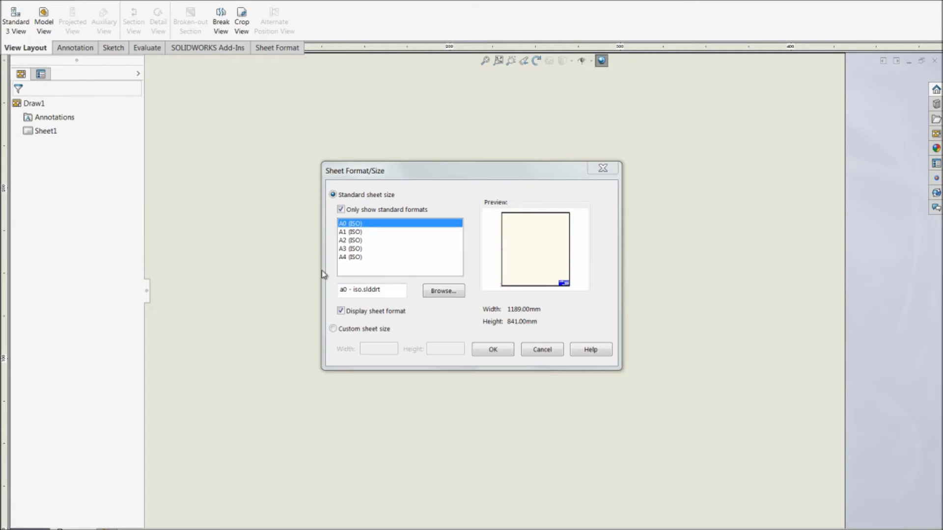
click(351, 249)
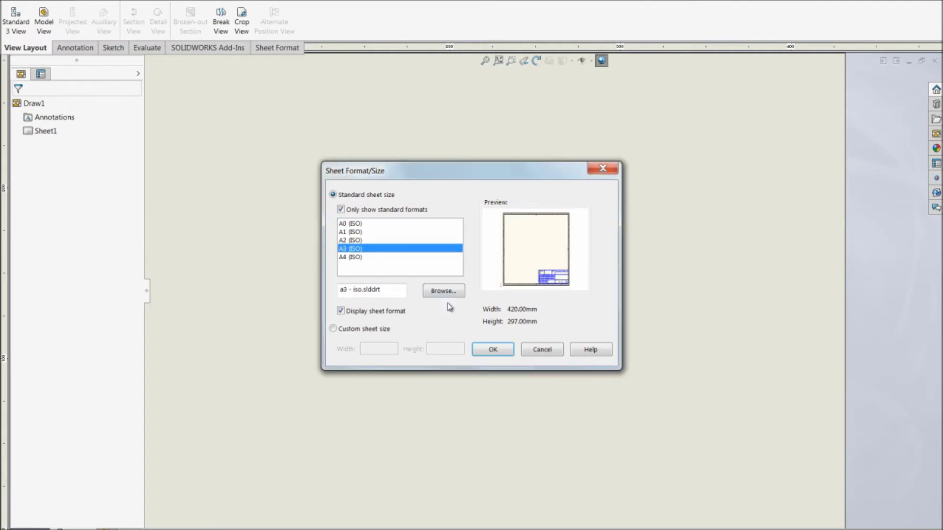
click(493, 351)
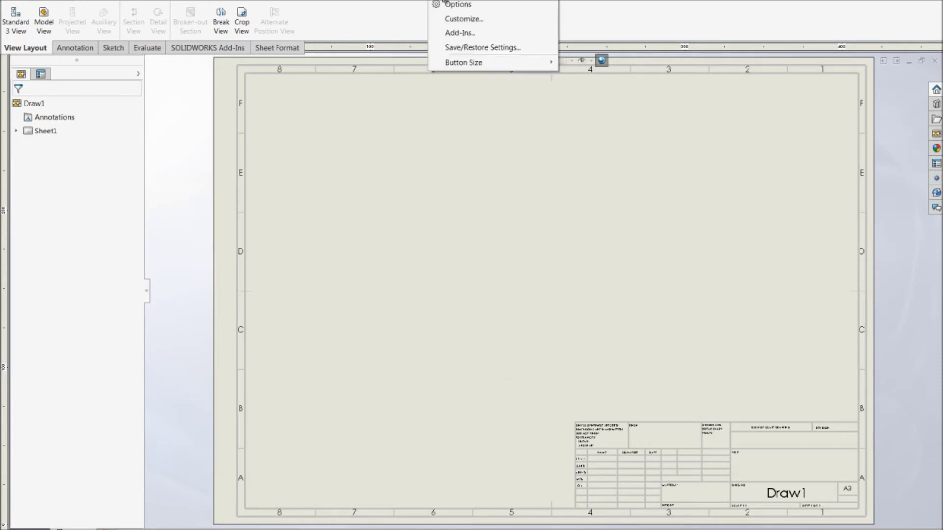
Review the drawing's document properties for drafting standard, tables, views, units, line style and line font
right_click(434, 17)
click(453, 7)
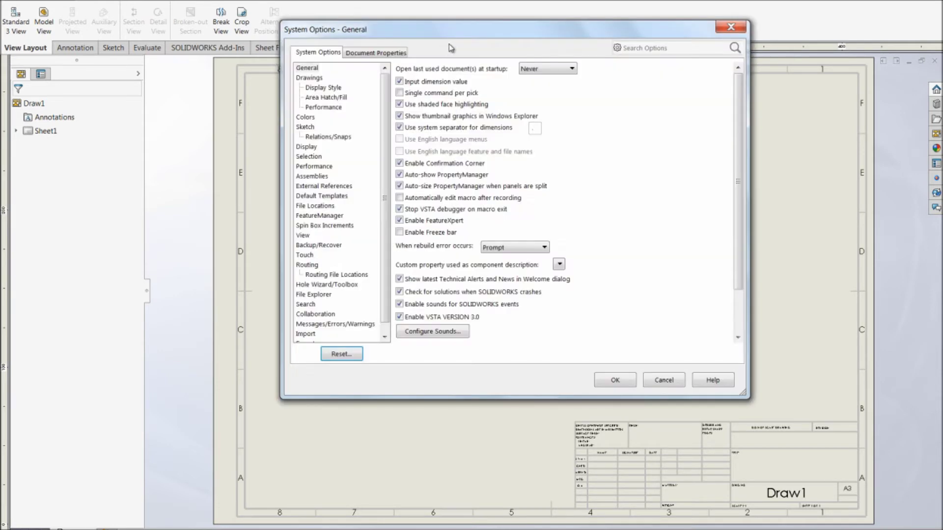
click(375, 55)
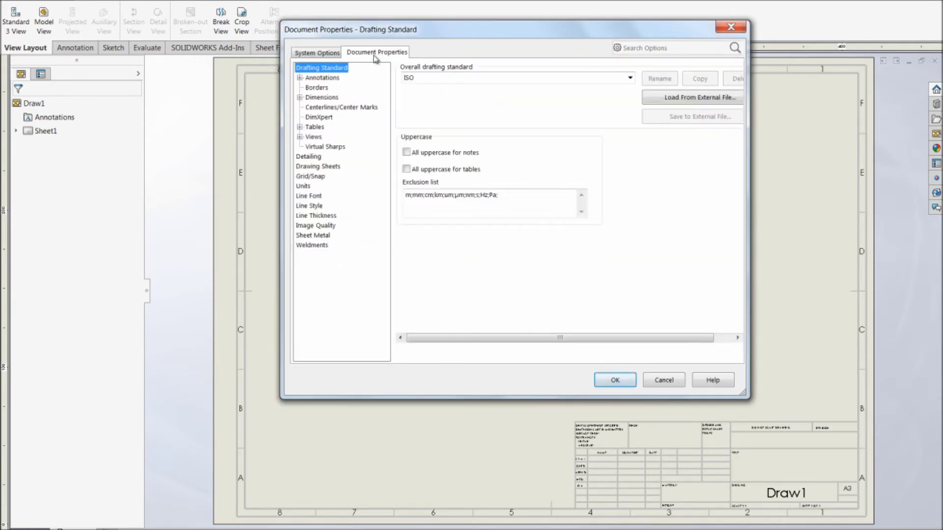
click(315, 127)
click(313, 137)
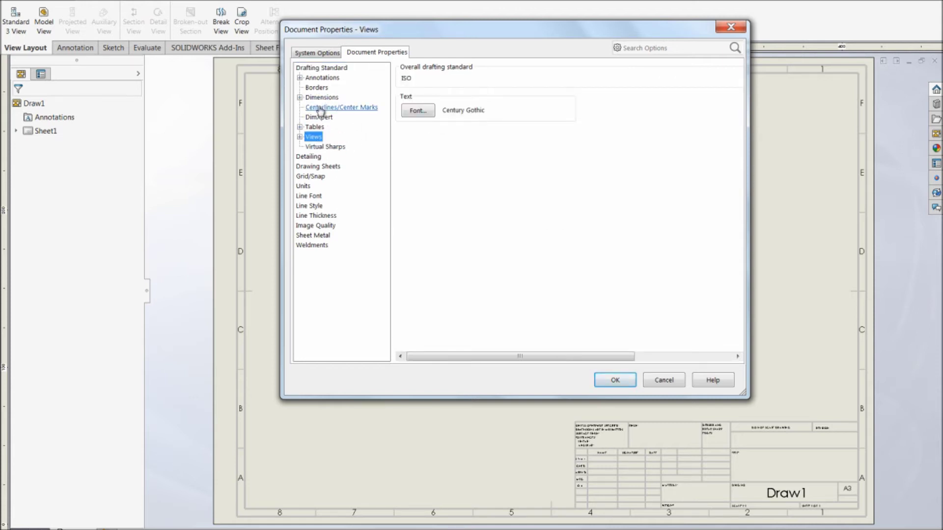
click(304, 186)
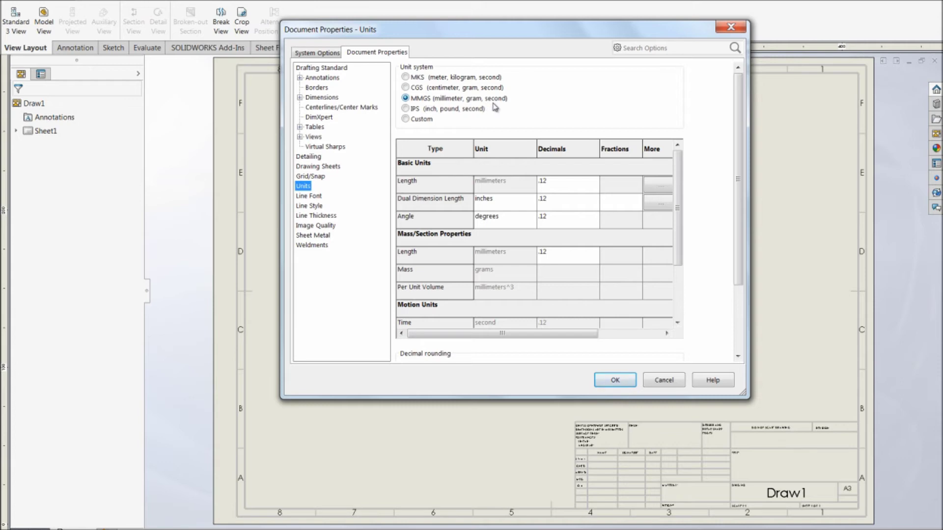
click(313, 206)
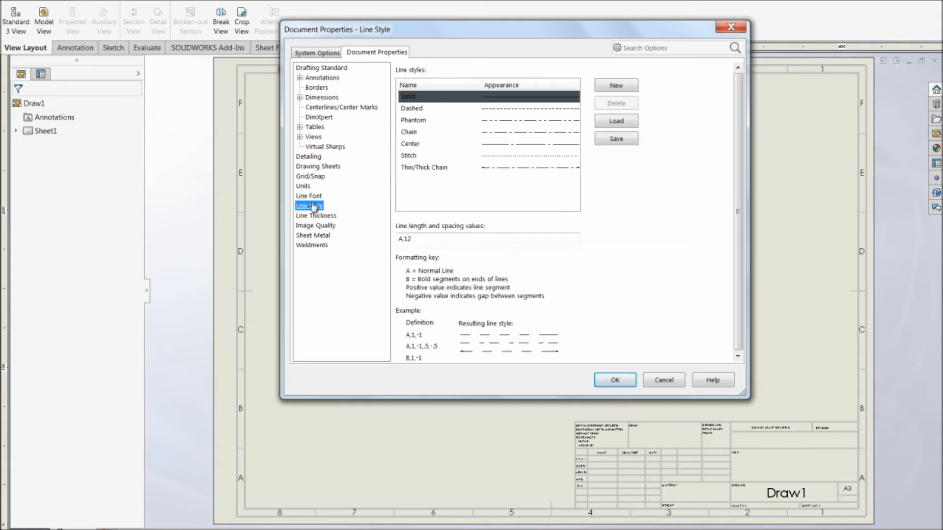
click(309, 196)
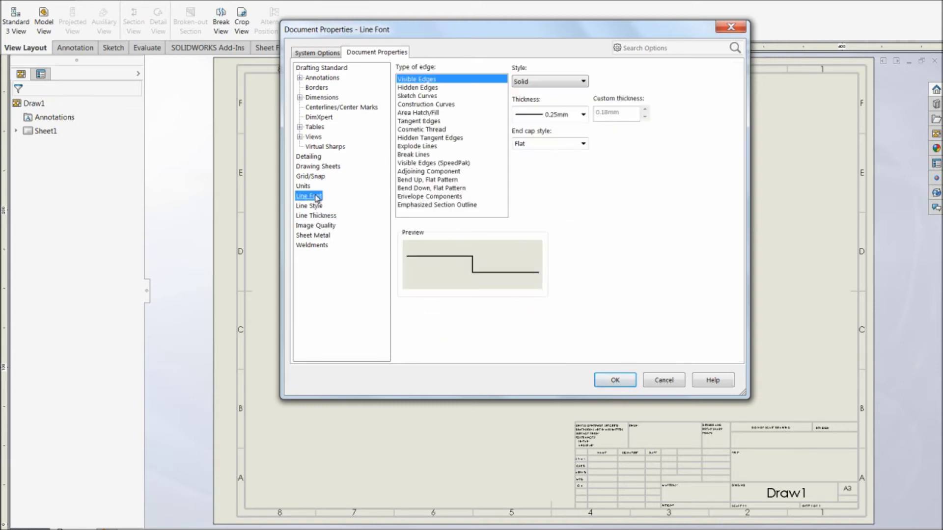
click(628, 383)
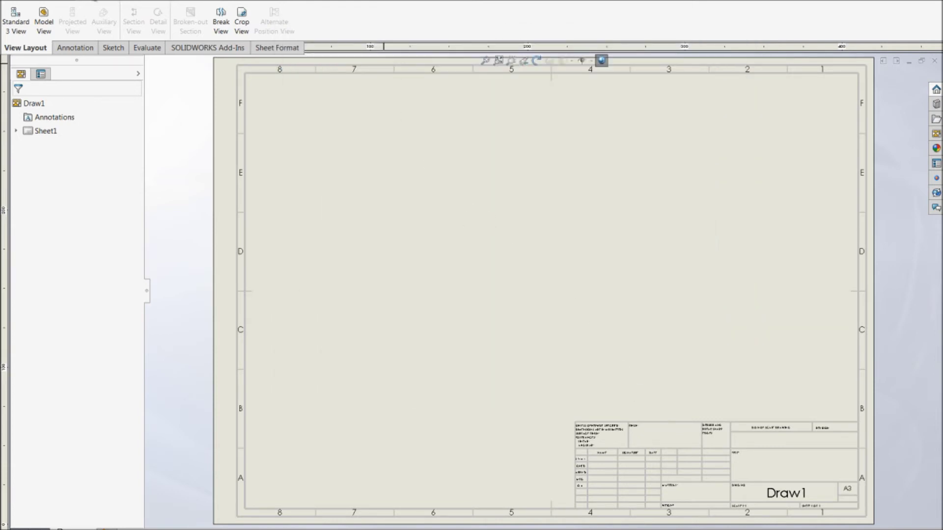
Begin saving the drawing under a different format, choosing Drawing Templates (*.drwdot) as the file type
click(98, 2)
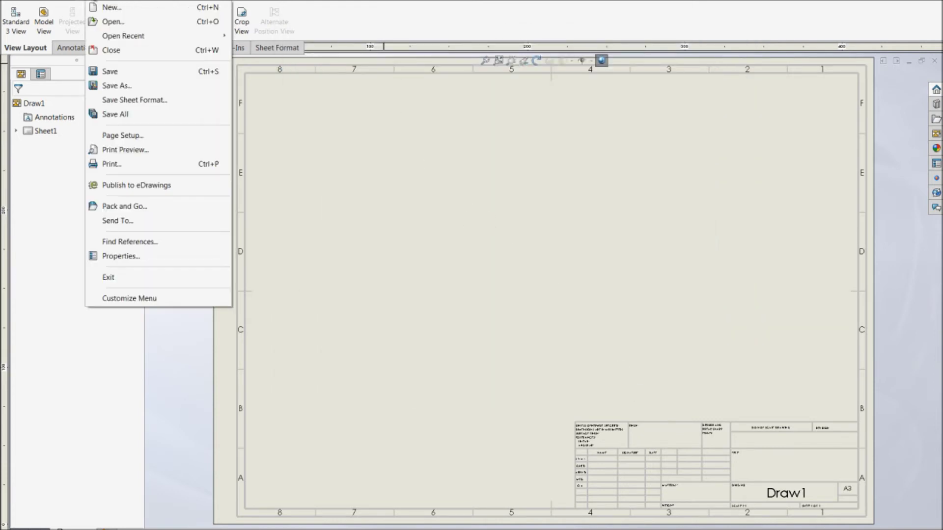
click(117, 86)
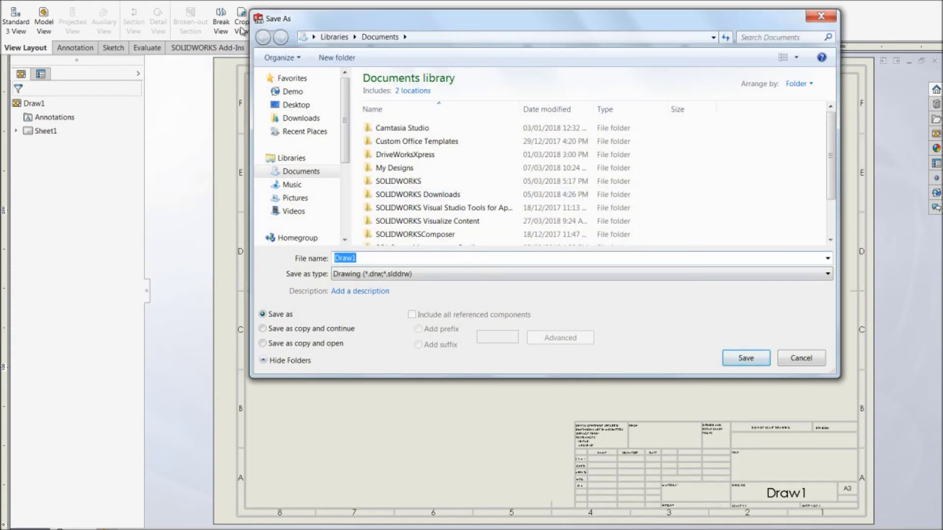
click(351, 281)
click(365, 307)
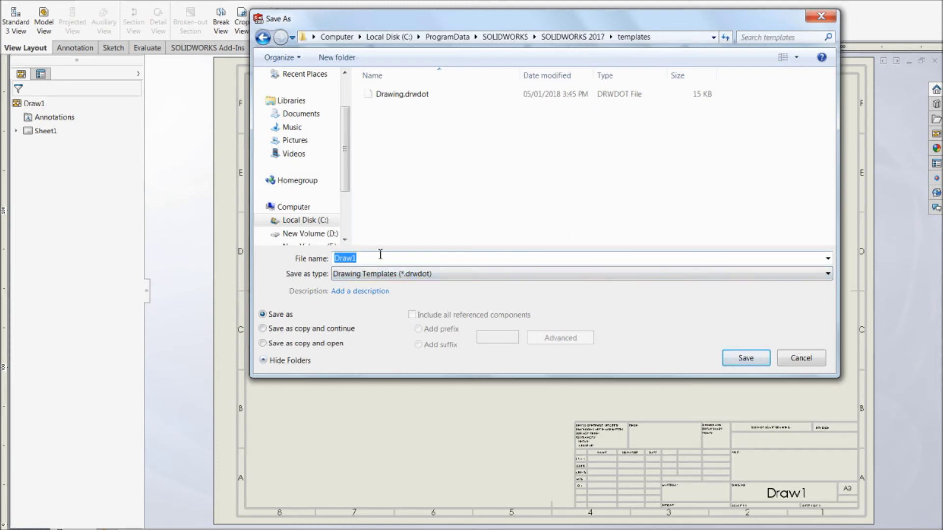
key(Down)
key(Down)
key(Down)
key(Down)
key(Down)
key(Down)
key(Down)
key(Down)
key(Down)
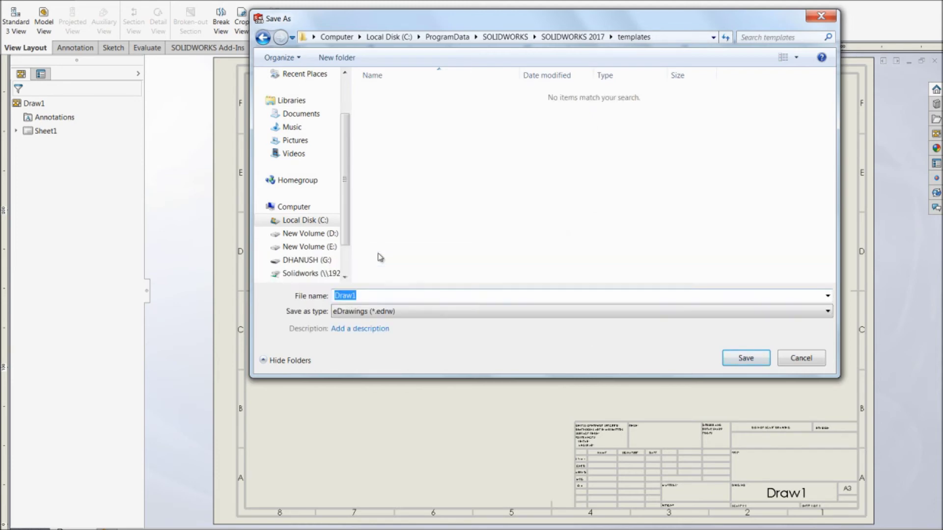
click(385, 311)
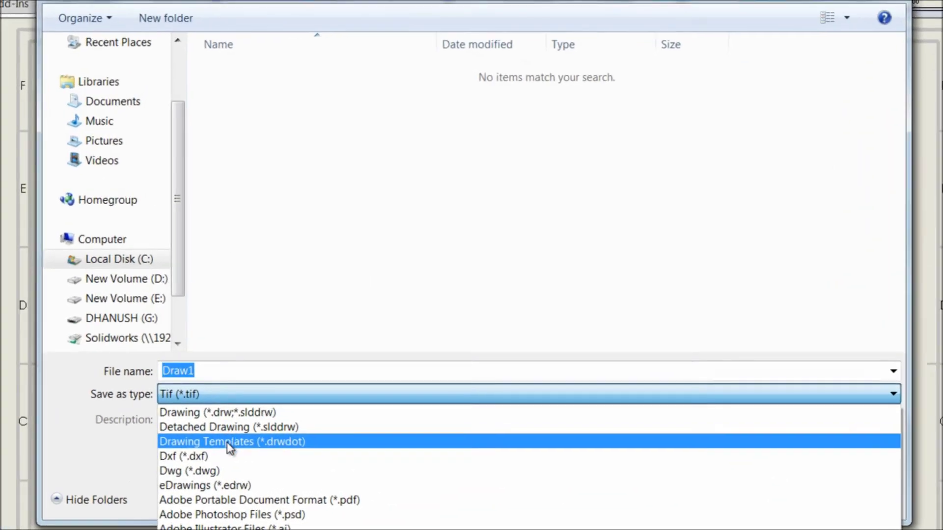
click(229, 443)
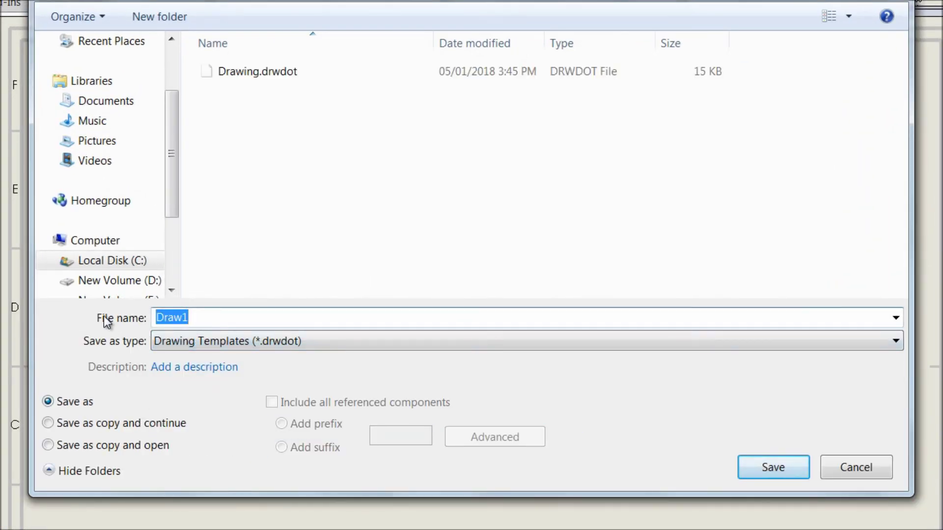
Name the drawing template ckonnect and save it in the SOLIDWORKS 2017 templates folder
text(cko)
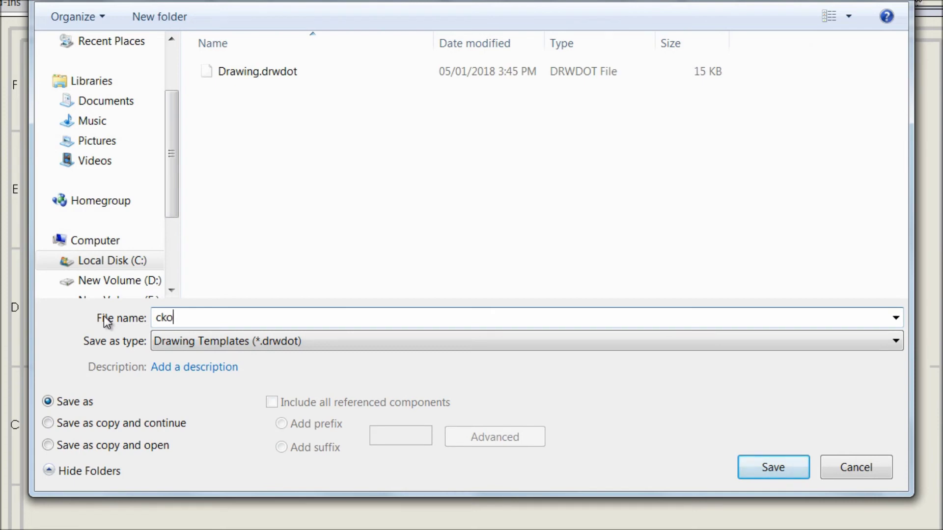
text(nnect)
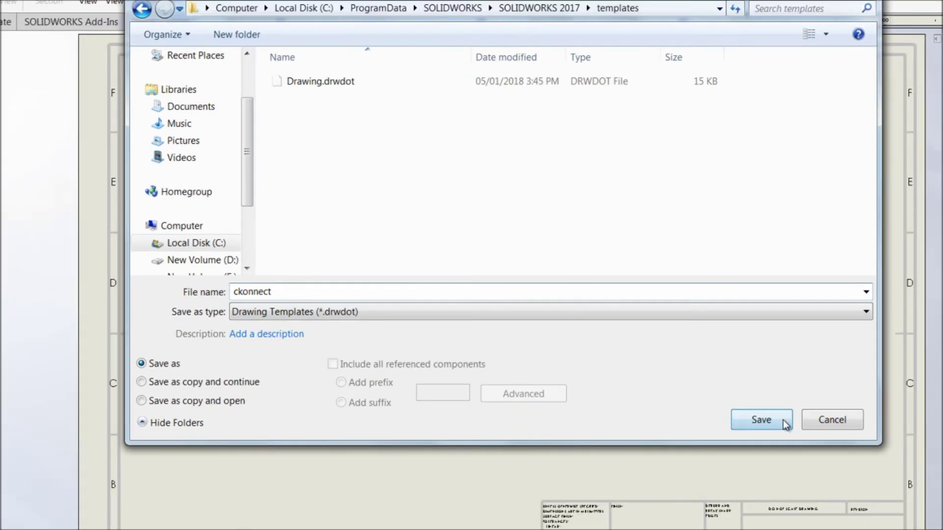
click(800, 473)
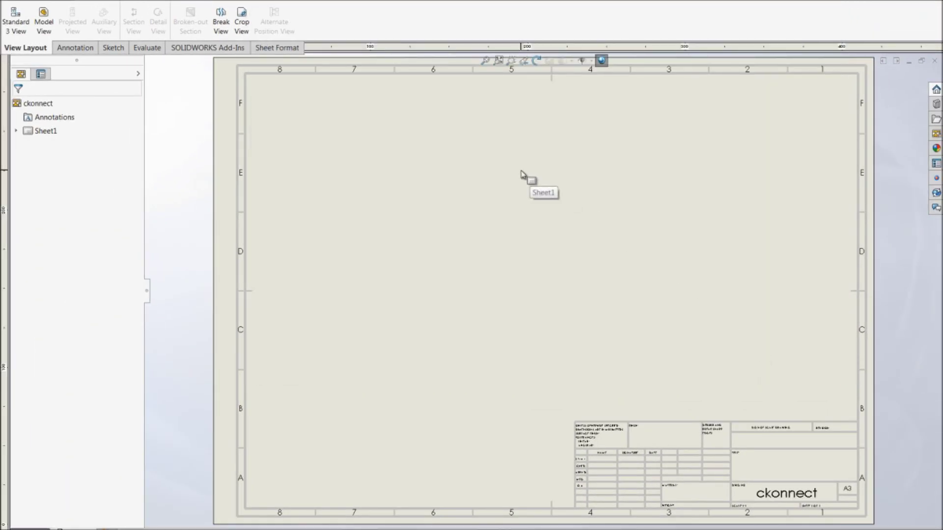
Create a new drawing from the ckonnect template and check its document properties without changing them
click(362, 152)
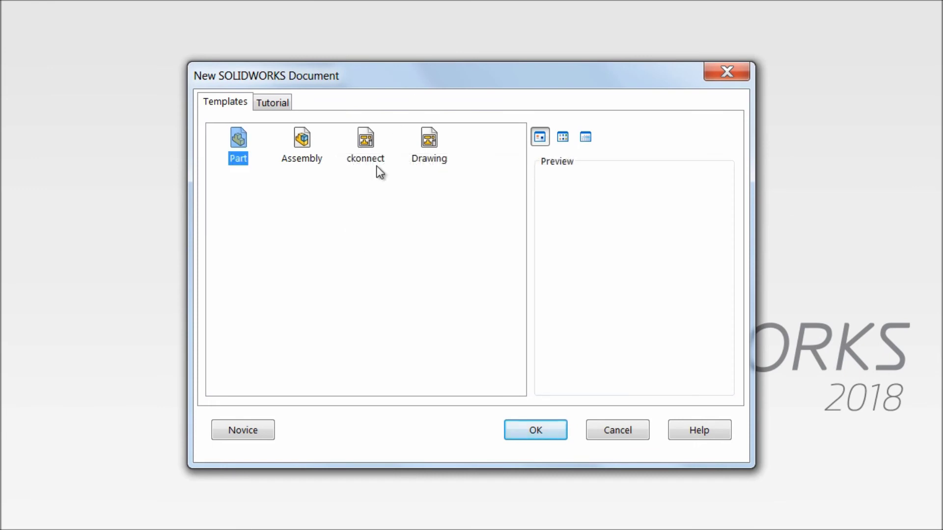
click(376, 165)
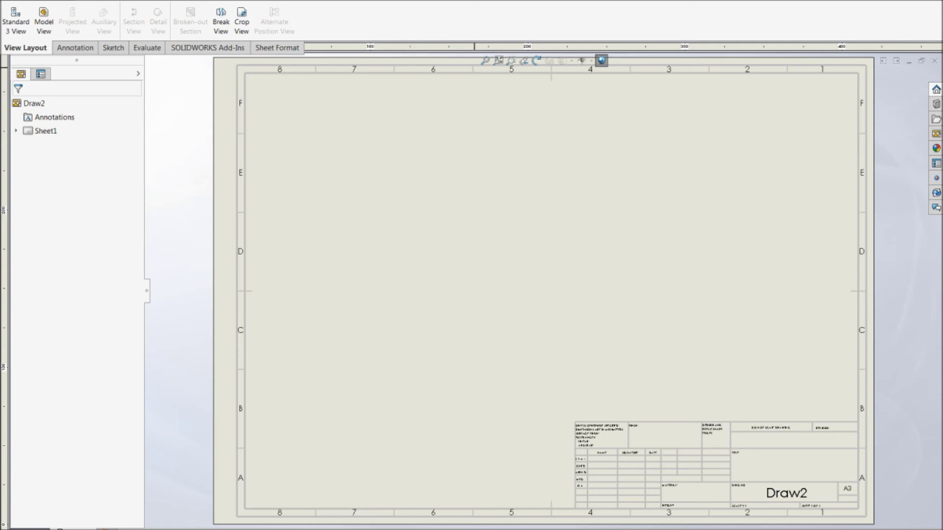
click(435, 1)
click(449, 4)
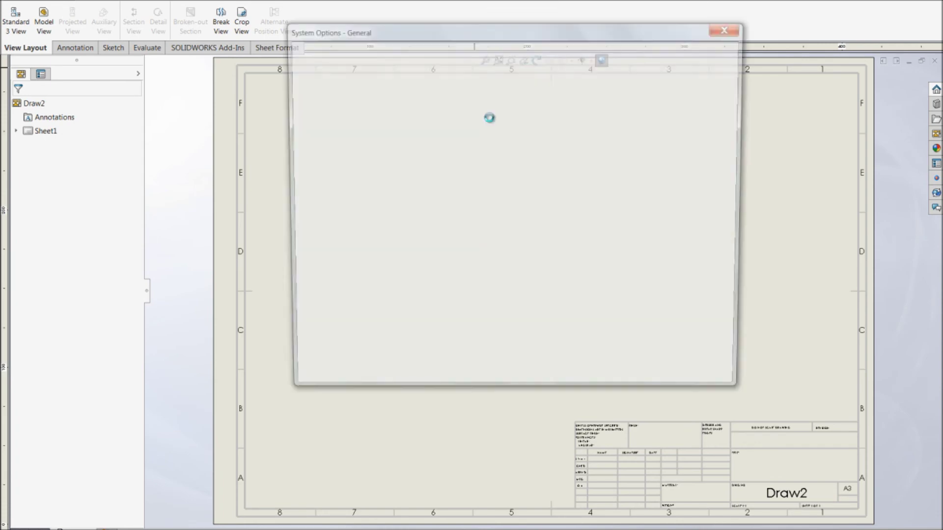
click(389, 55)
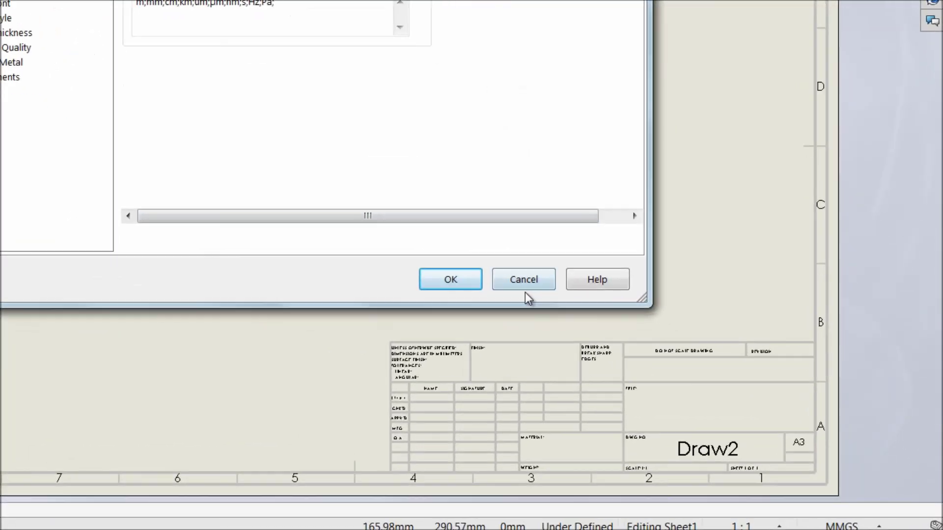
click(526, 283)
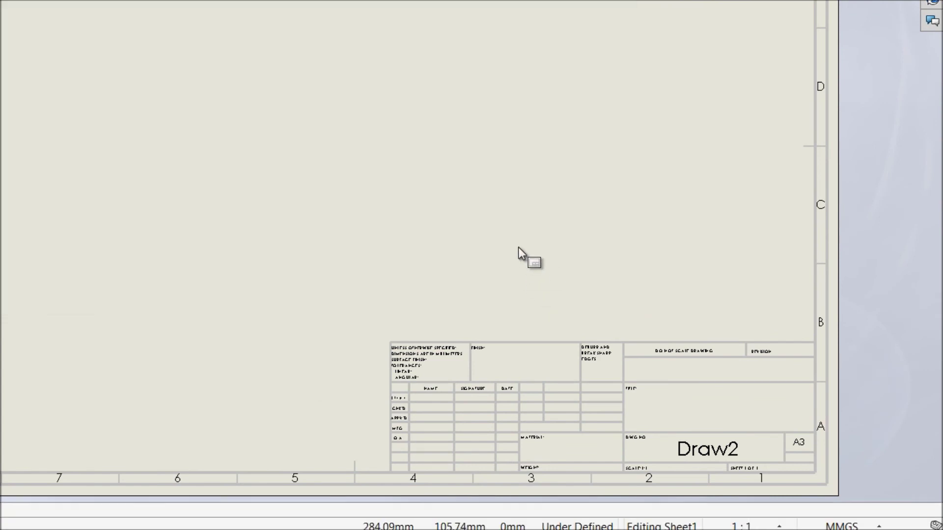